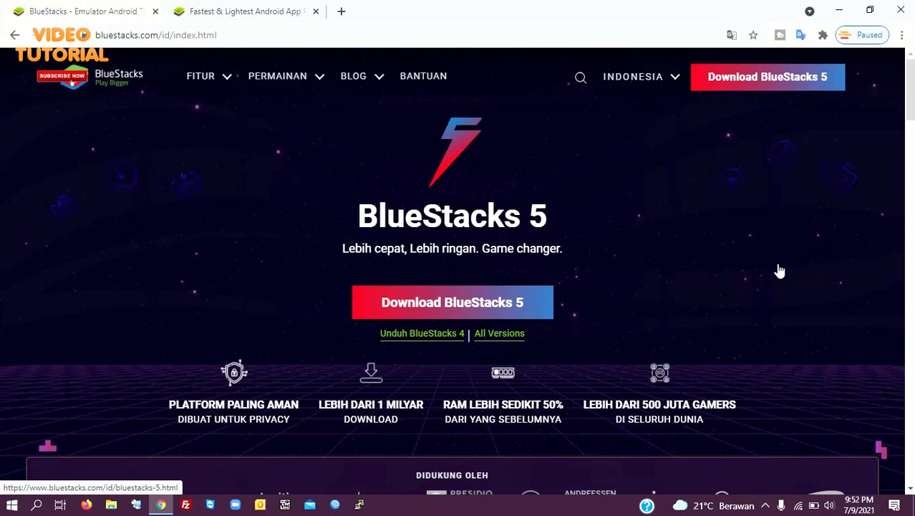
# Open the BlueStacks 5 product page and examine its introduction, performance comparison charts and feature sections
pyautogui.click(779, 271)
pyautogui.scroll(6, 572, 272)
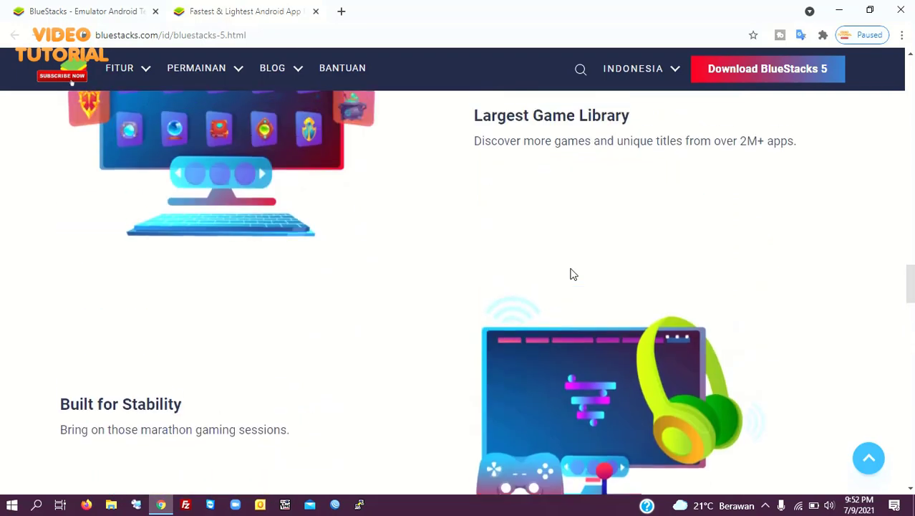
pyautogui.scroll(8, 572, 274)
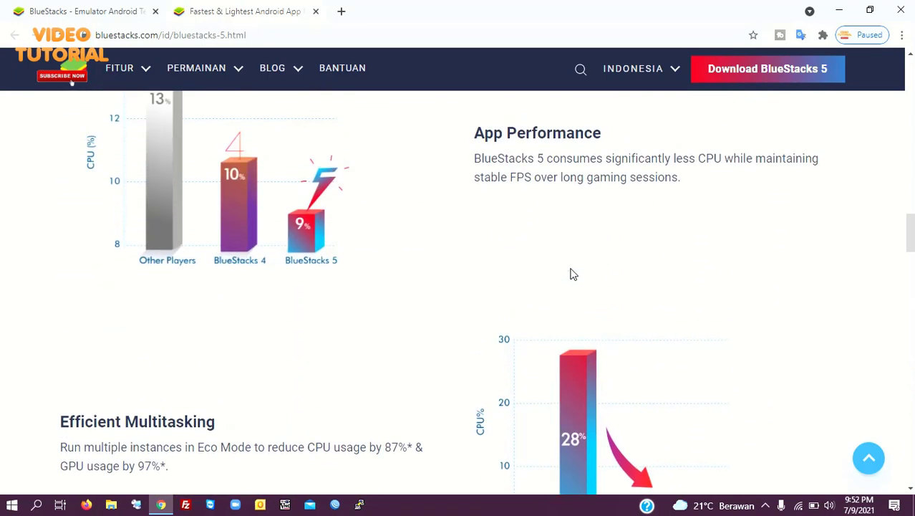
pyautogui.scroll(3, 573, 274)
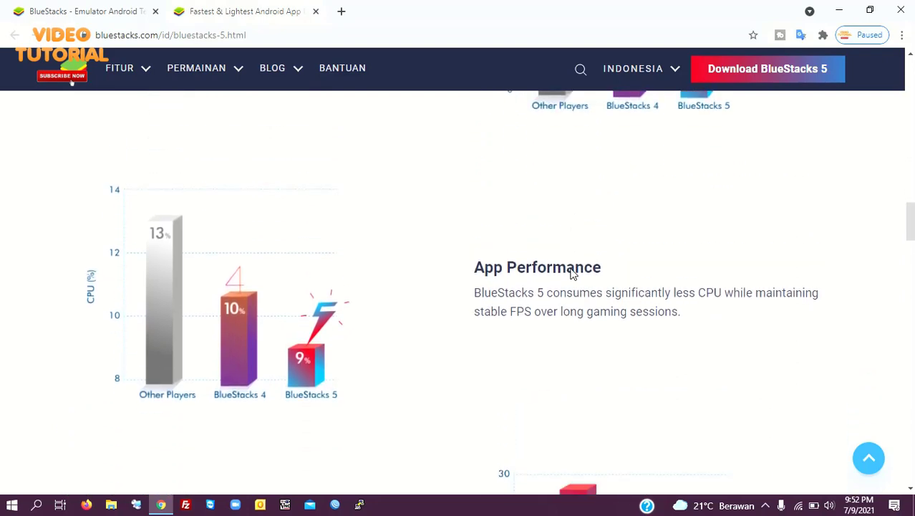
pyautogui.scroll(5, 572, 274)
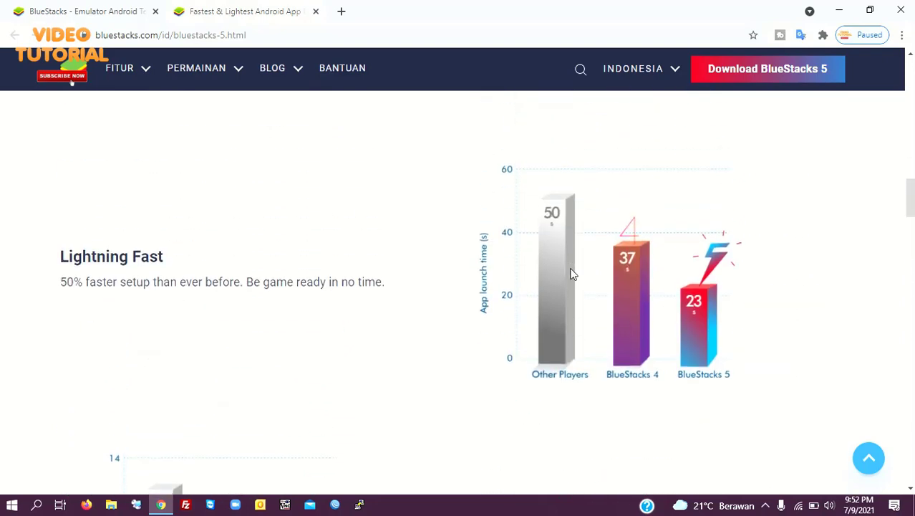
pyautogui.scroll(2, 573, 274)
pyautogui.scroll(15, 572, 274)
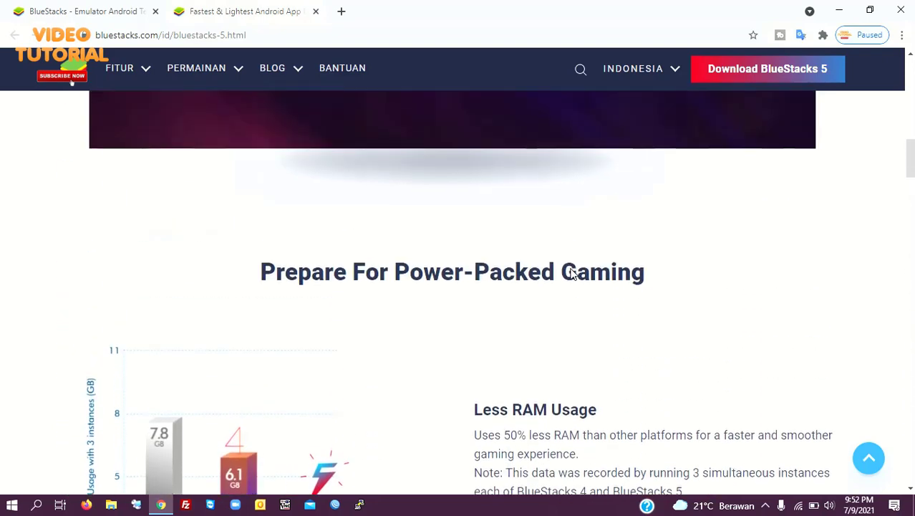
pyautogui.scroll(10, 573, 274)
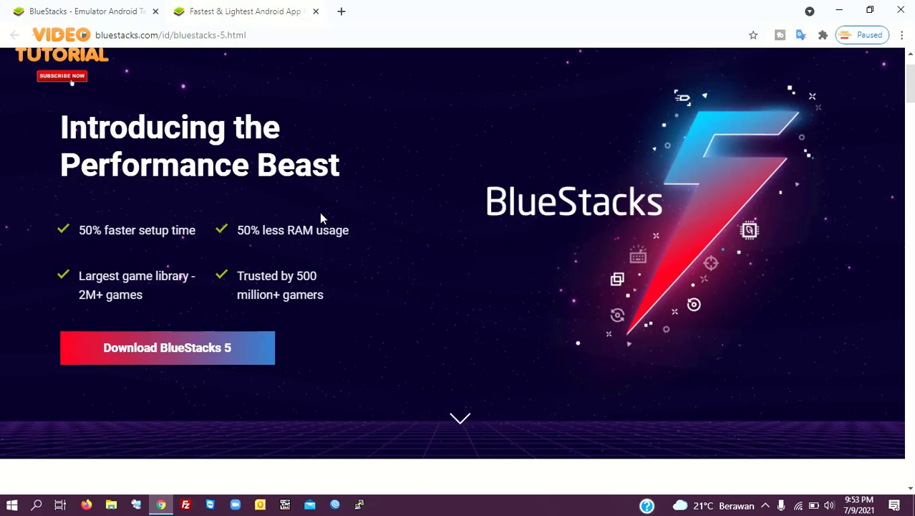
pyautogui.scroll(-5, 321, 214)
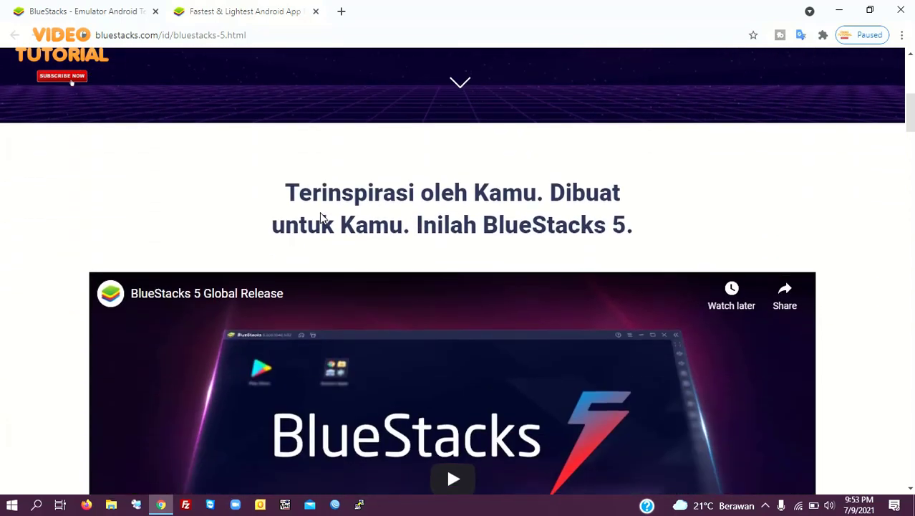
pyautogui.scroll(-10, 321, 212)
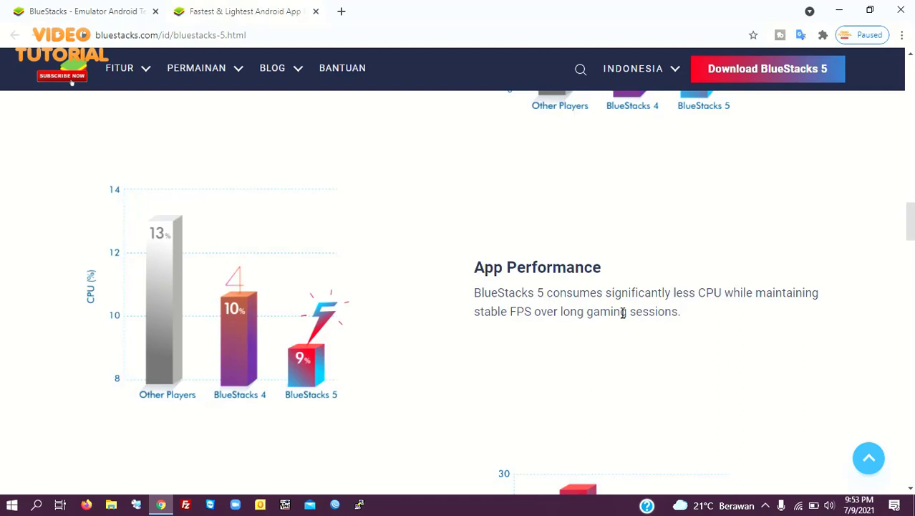
pyautogui.scroll(-4, 622, 312)
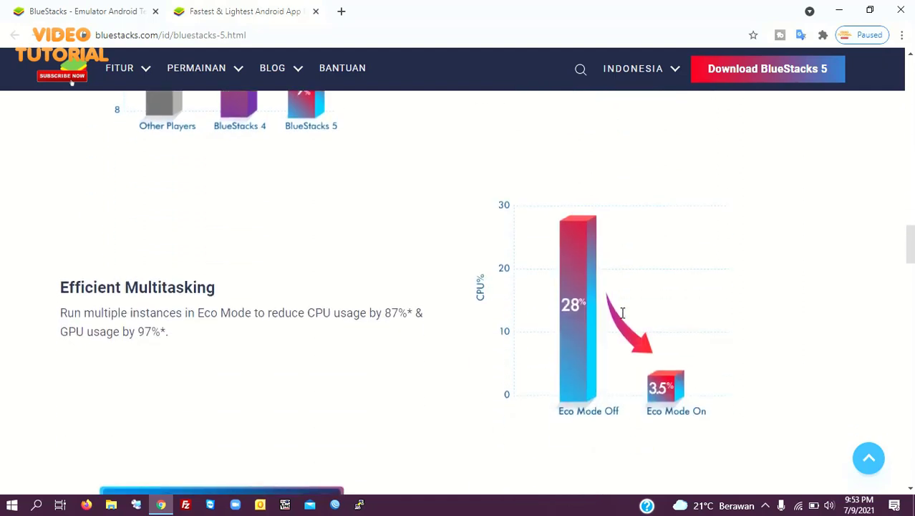
pyautogui.scroll(-8, 622, 312)
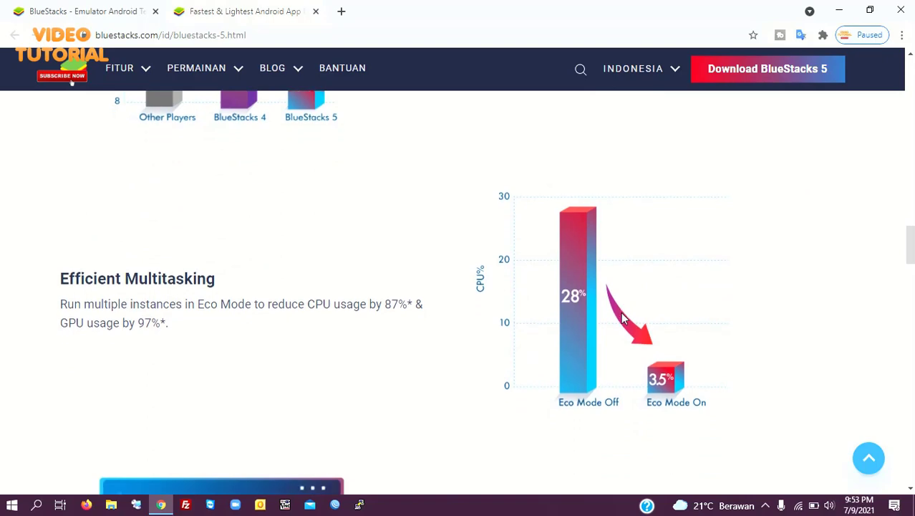
pyautogui.scroll(-11, 623, 312)
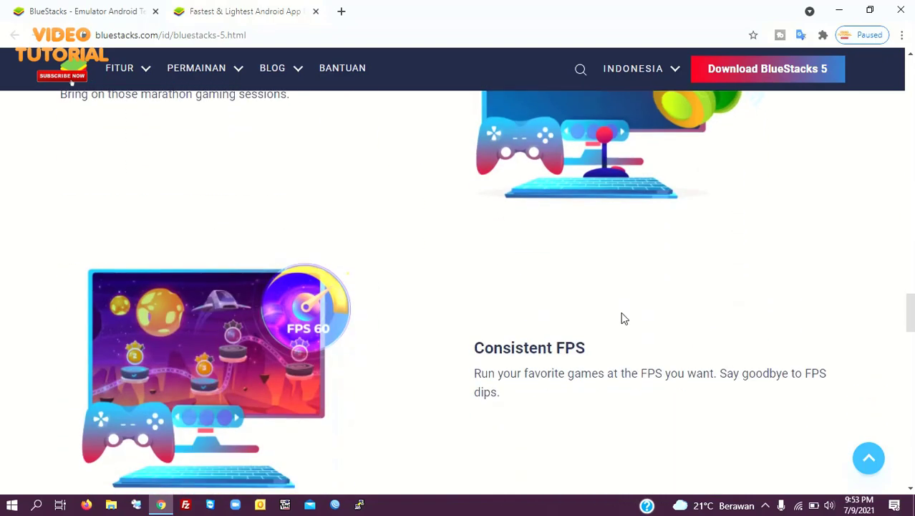
pyautogui.scroll(-3, 623, 319)
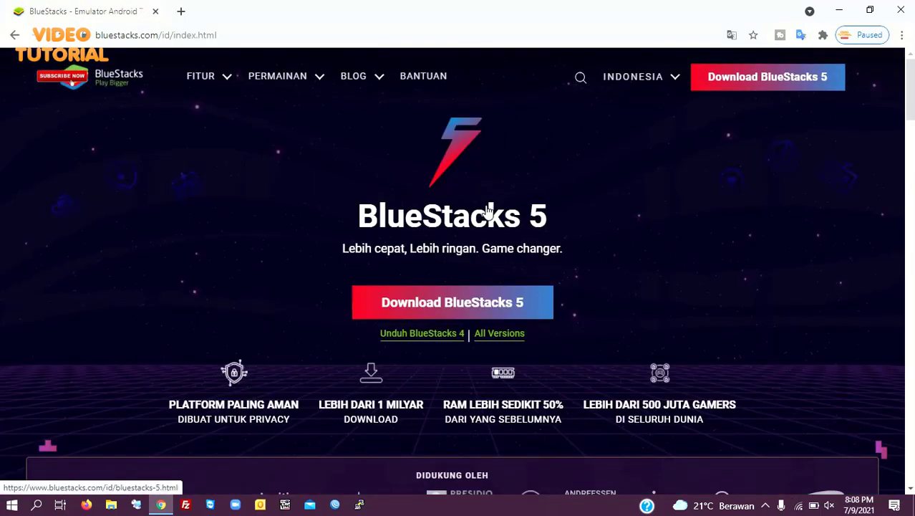
# Open the page listing all BlueStacks versions and download the BlueStacks 5 Nougat 64 bit installer for Windows
pyautogui.click(493, 335)
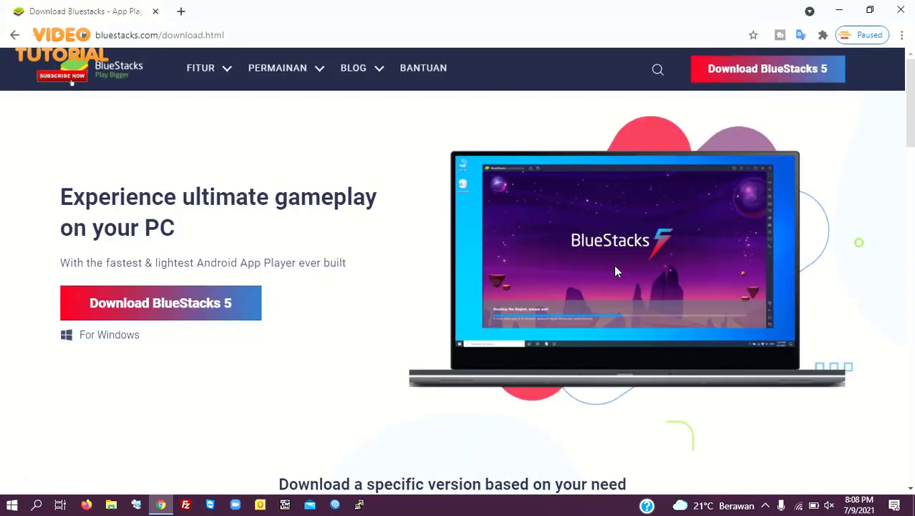
pyautogui.moveTo(911, 127); pyautogui.dragTo(911, 204)
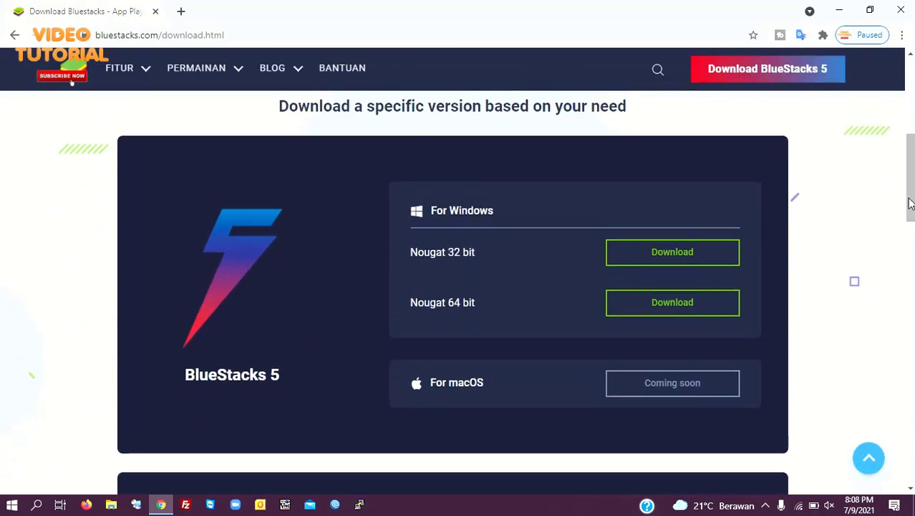
pyautogui.click(680, 302)
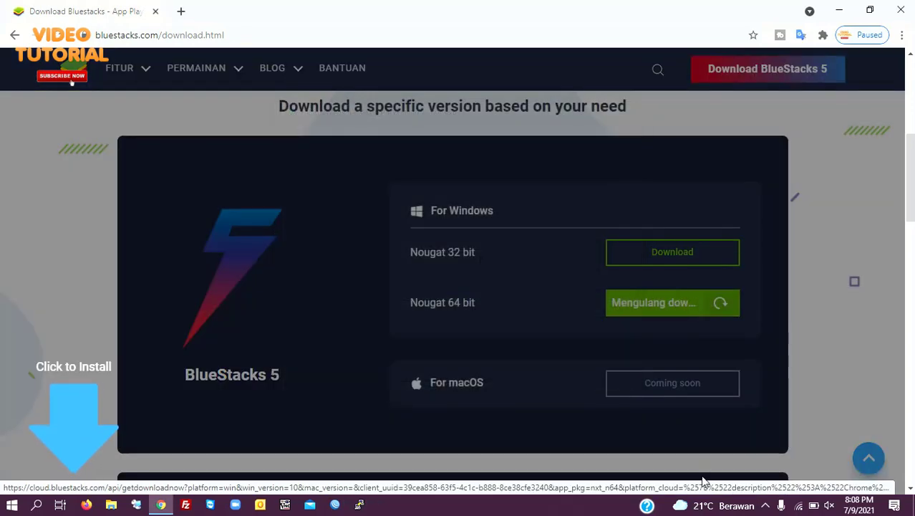
# Switch to Internet Download Manager, run the downloaded BlueStacksInstaller 5.1.0.1129 file and close the download manager
pyautogui.click(765, 505)
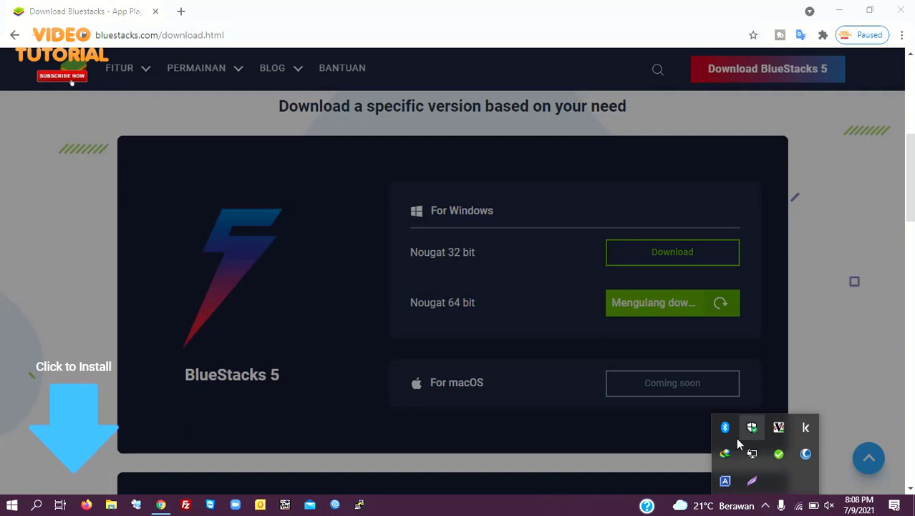
pyautogui.doubleClick(725, 453)
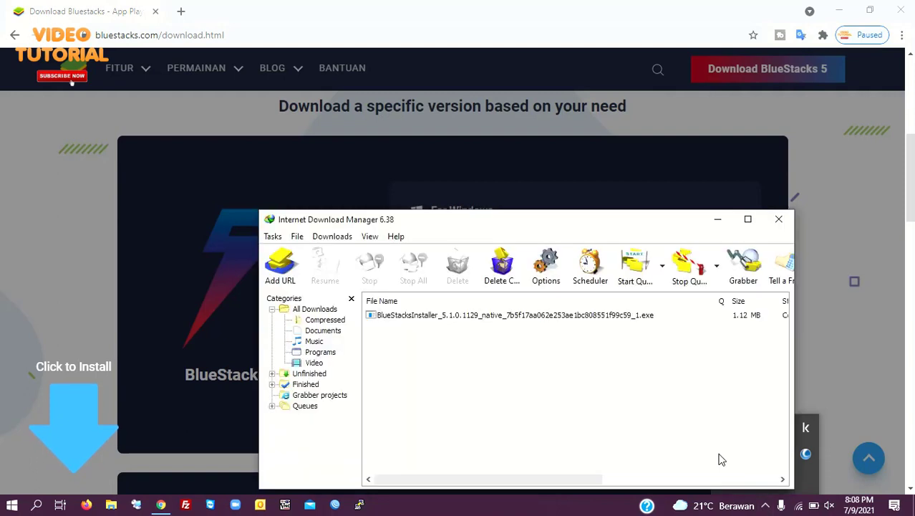
pyautogui.rightClick(557, 320)
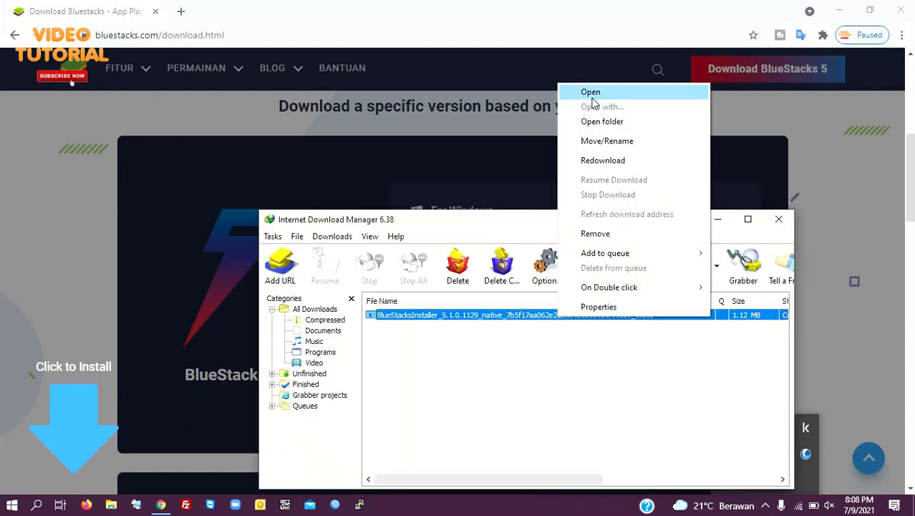
pyautogui.click(592, 99)
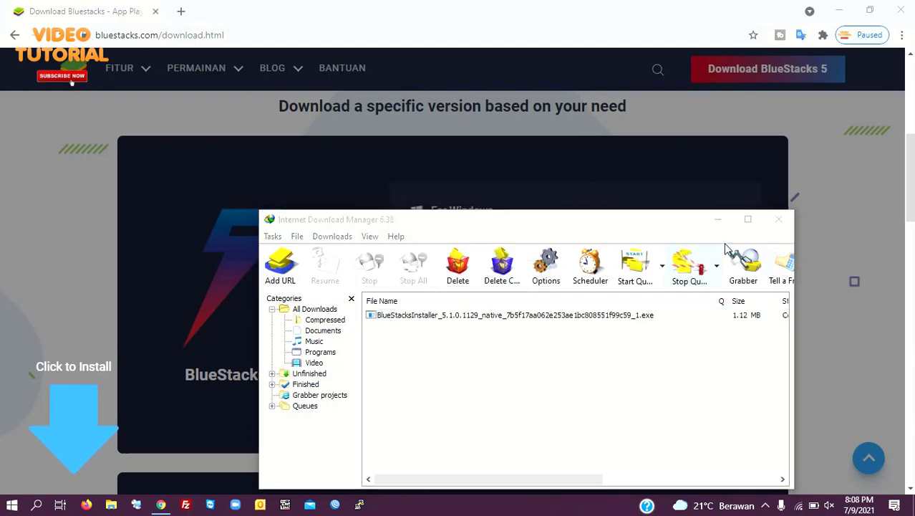
pyautogui.click(781, 221)
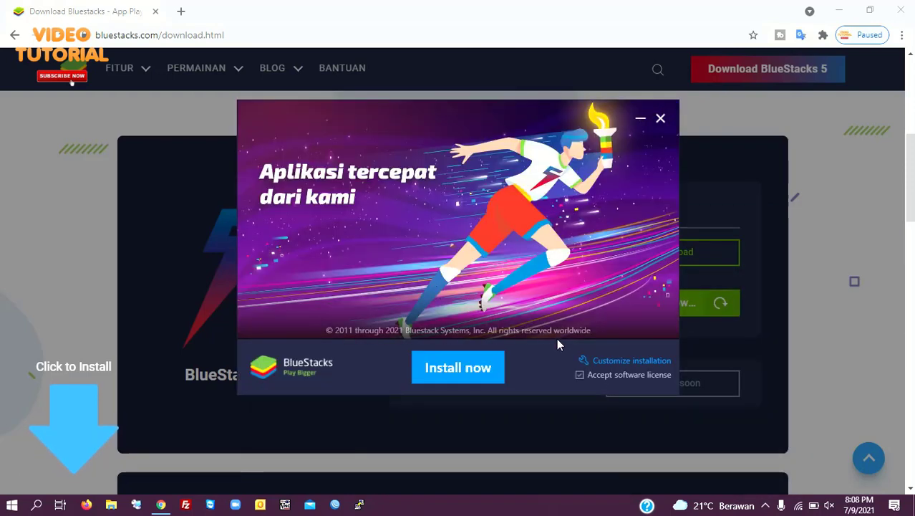
# Customize the installation, keep the data path C:\ProgramData\BlueStacks_nxt and start installing BlueStacks
pyautogui.click(623, 361)
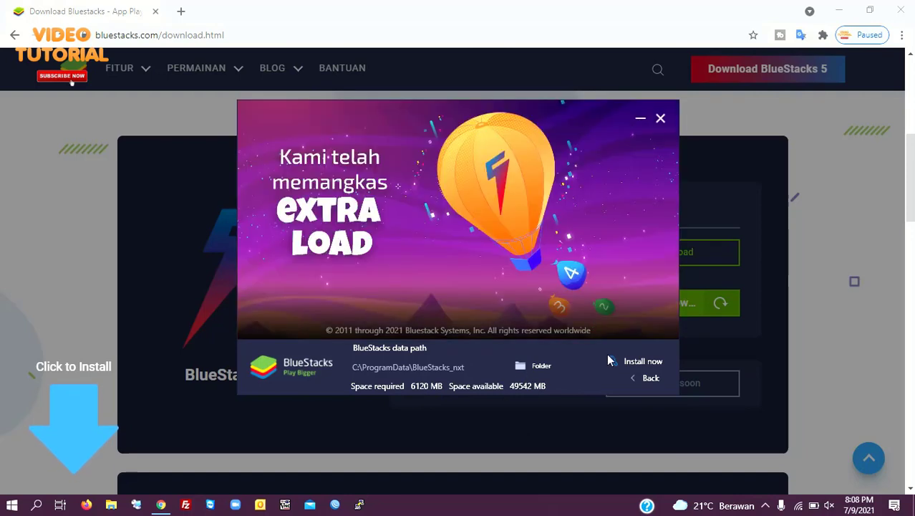
pyautogui.click(638, 364)
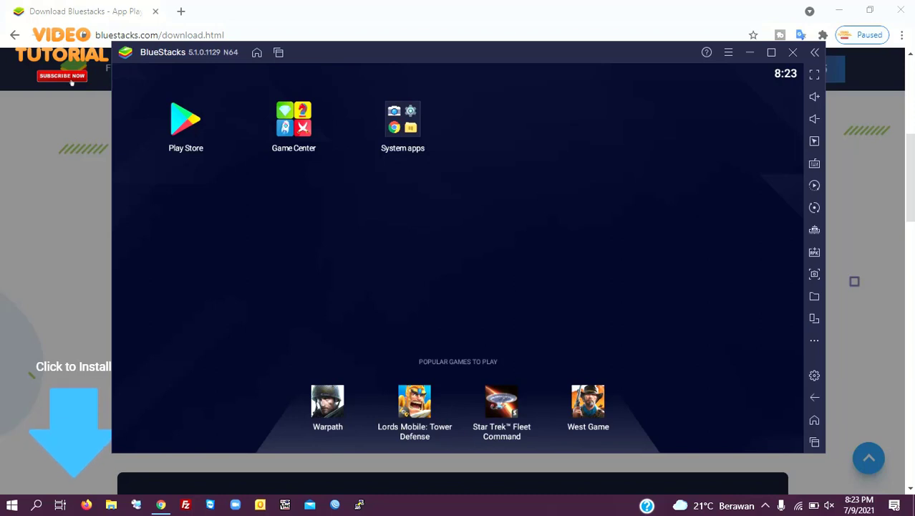
# Open the Android Settings from the System apps and start adding an account under the personal accounts
pyautogui.click(410, 130)
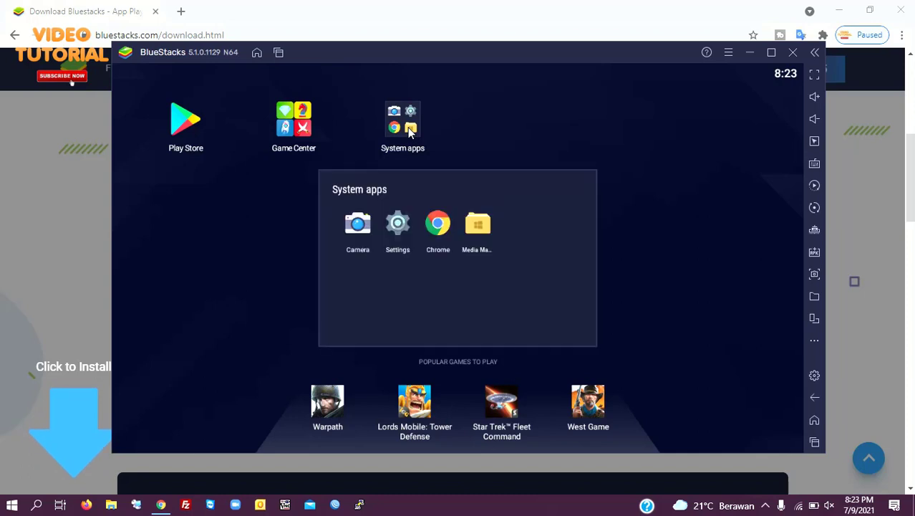
pyautogui.click(396, 223)
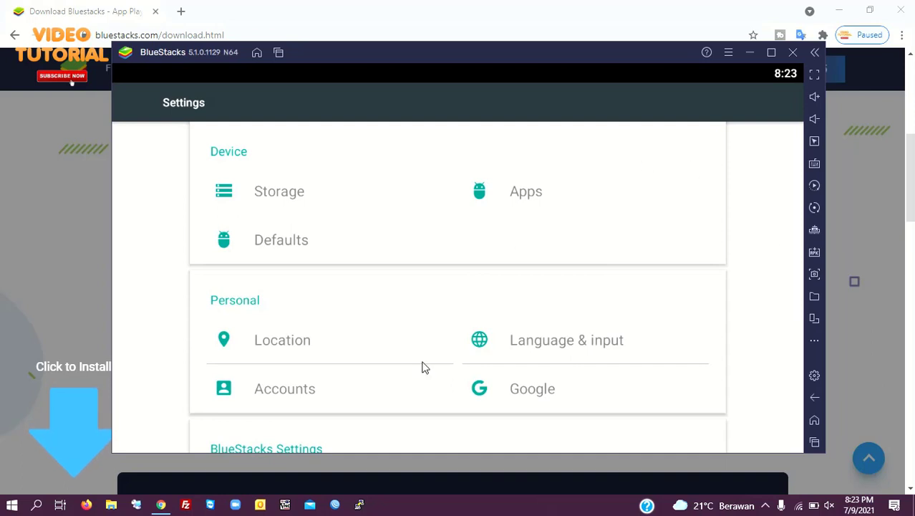
pyautogui.click(285, 389)
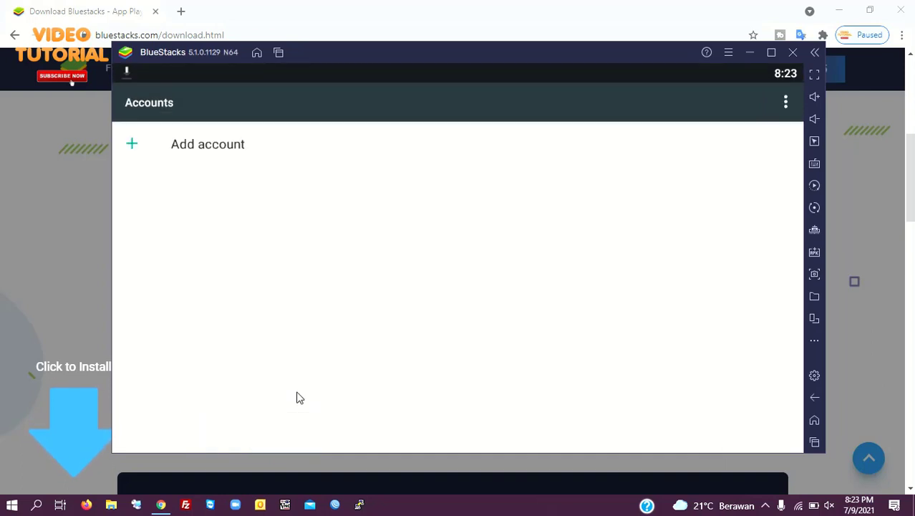
pyautogui.click(248, 146)
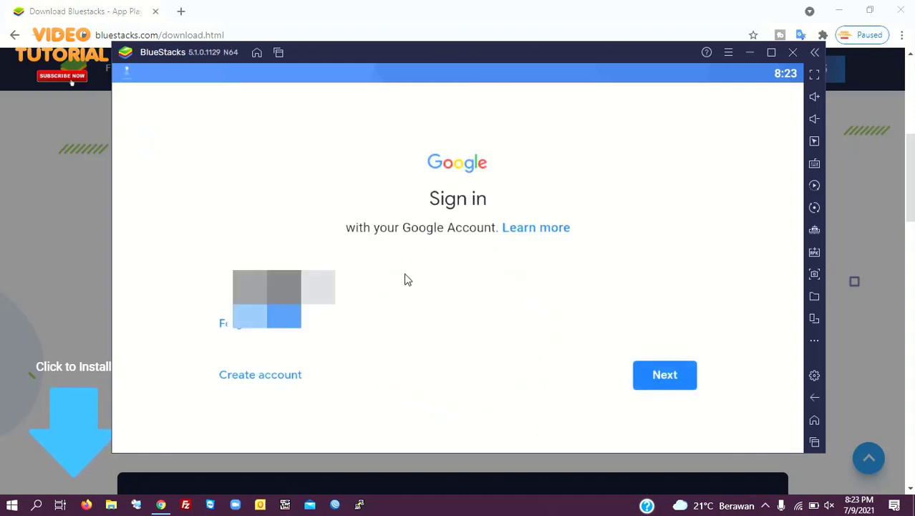
# Sign in to Google by entering the account's e-mail address and the account password
pyautogui.click(400, 284)
pyautogui.hotkey('ctrl', 'v')
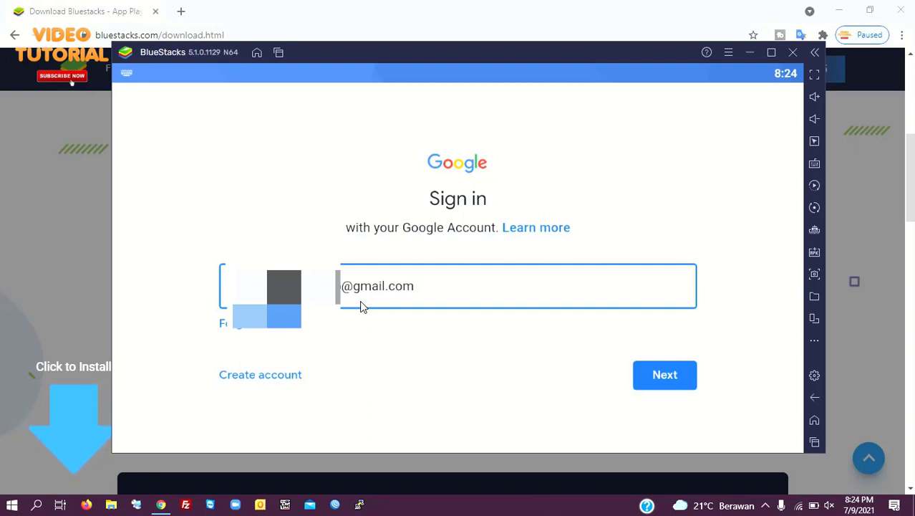
pyautogui.press('Return')
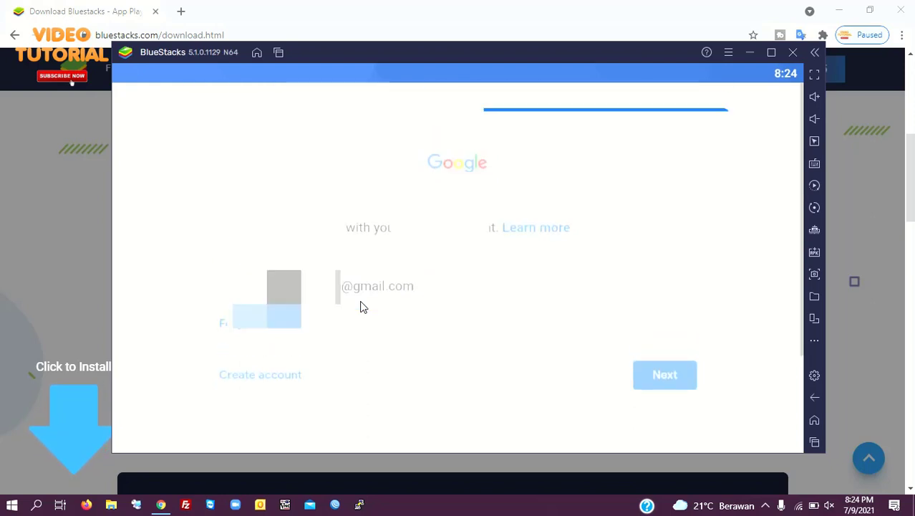
pyautogui.click(361, 307)
pyautogui.hotkey('ctrl', 'v')
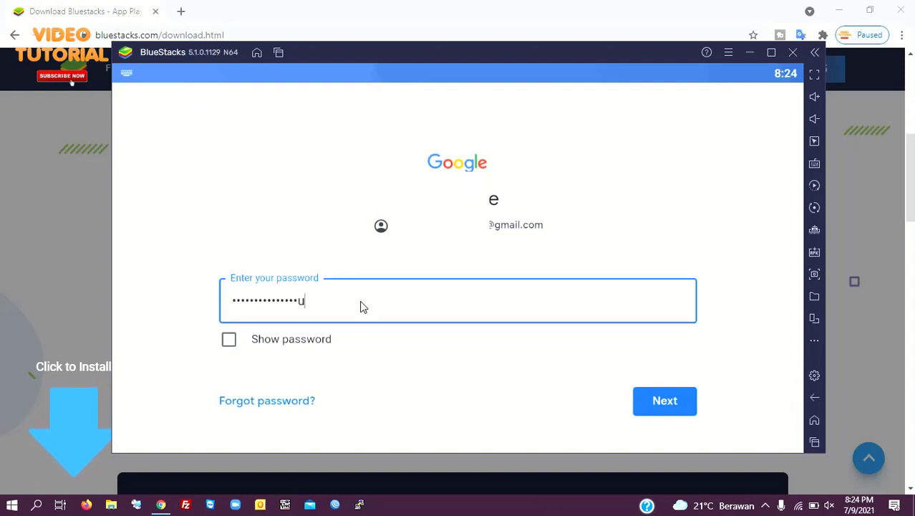
pyautogui.press('Return')
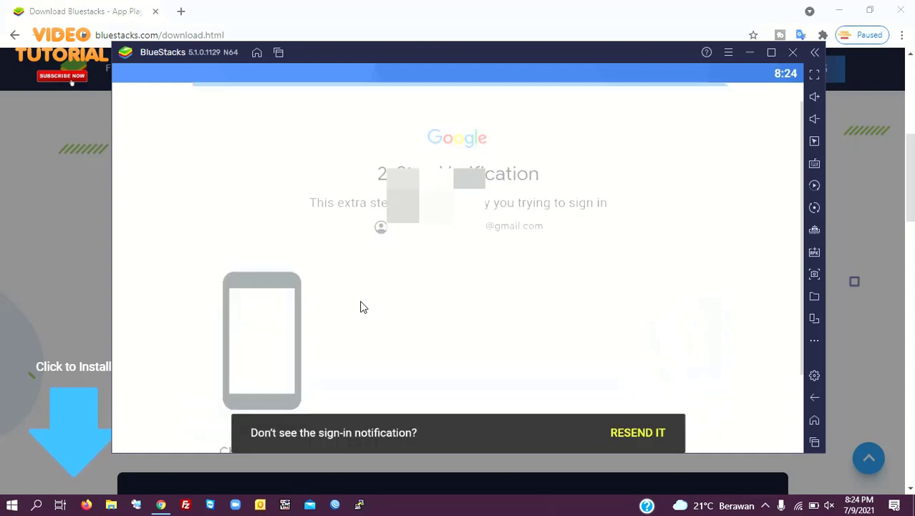
# Opt in to using the phone number with the Google account and agree to Google's terms of service
pyautogui.scroll(-5, 729, 307)
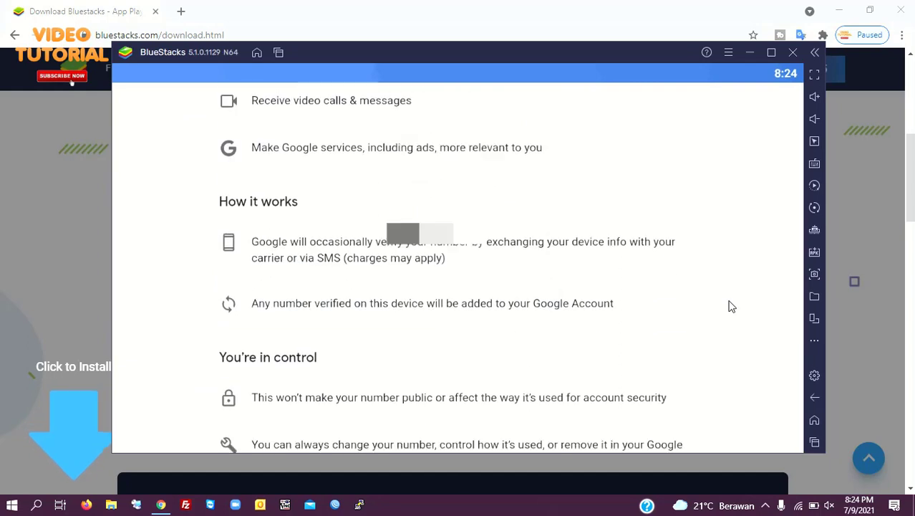
pyautogui.scroll(-1, 729, 306)
pyautogui.scroll(-3, 729, 306)
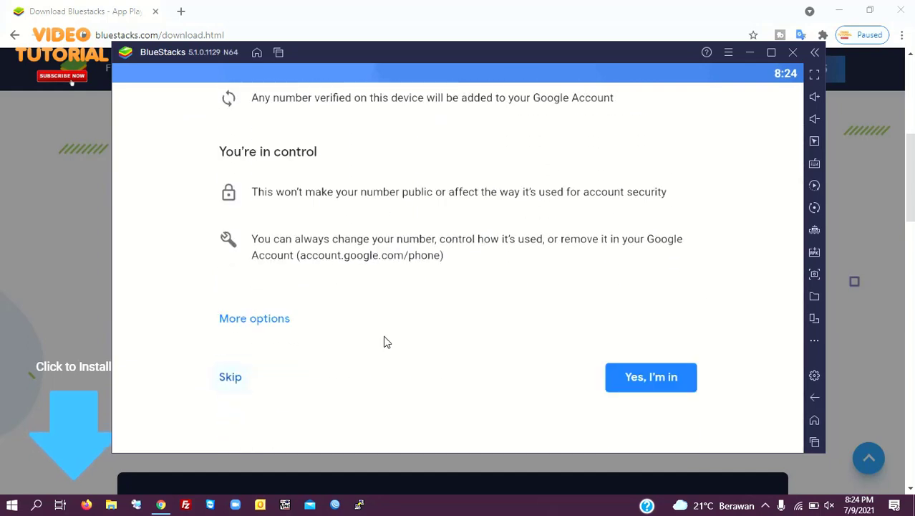
pyautogui.click(643, 379)
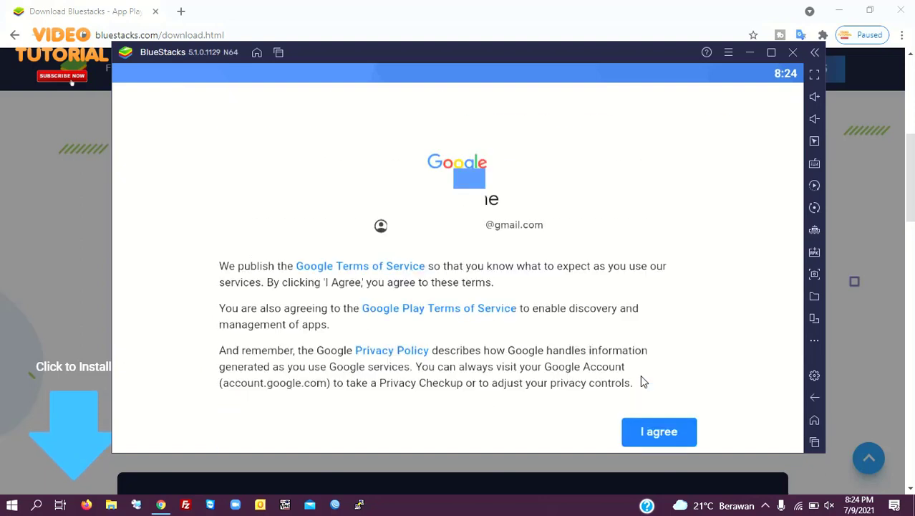
pyautogui.click(659, 430)
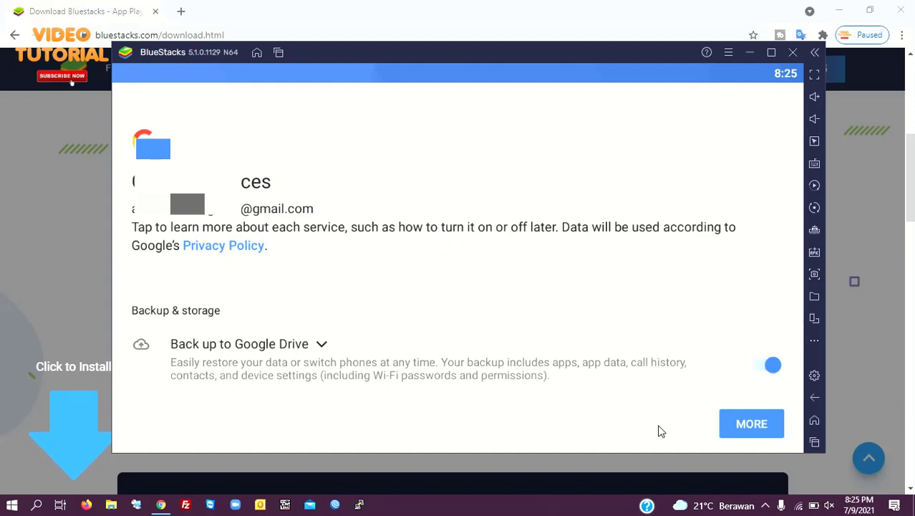
# Toggle the back up to Google Drive option and accept the Google services settings
pyautogui.click(747, 423)
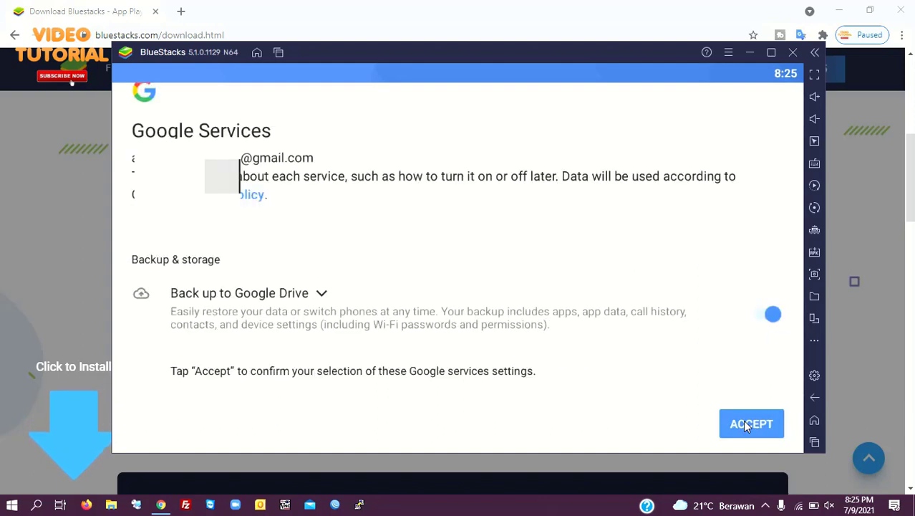
pyautogui.click(763, 324)
pyautogui.click(745, 424)
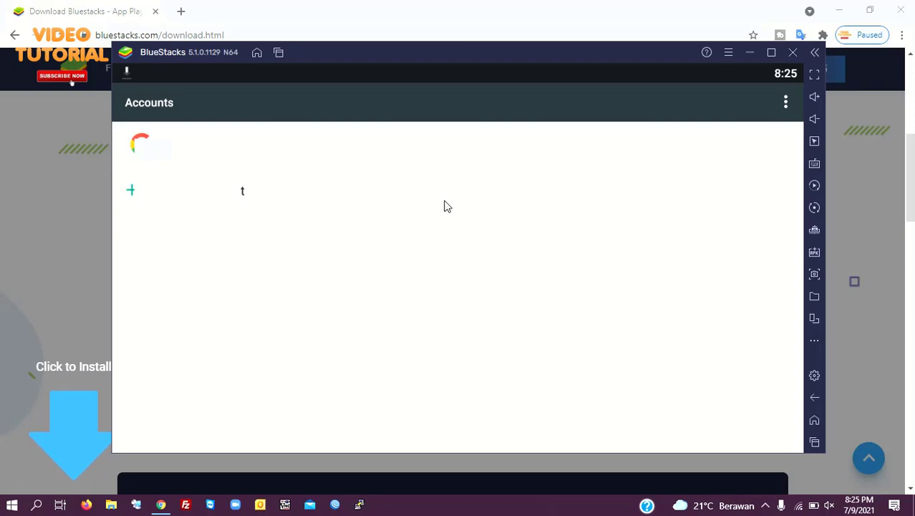
# View the Play Store's start page and leave it for the home screen
pyautogui.click(257, 53)
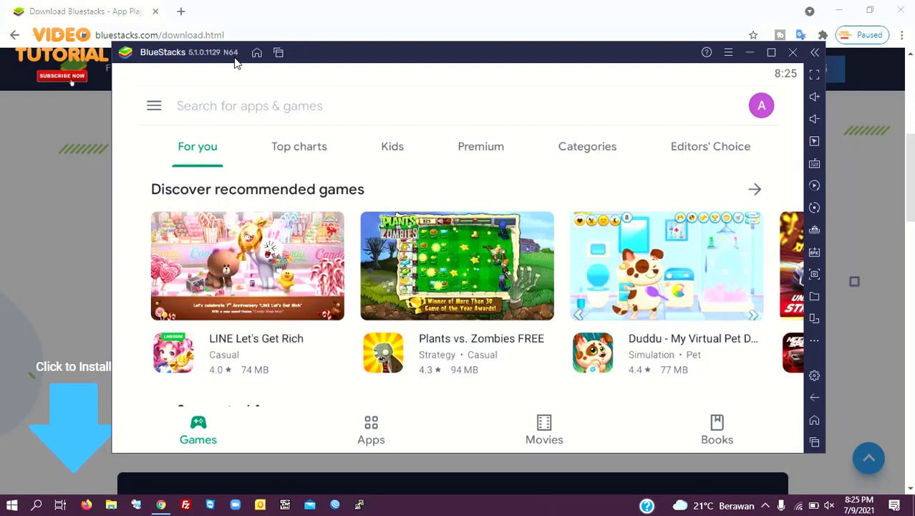
pyautogui.click(256, 53)
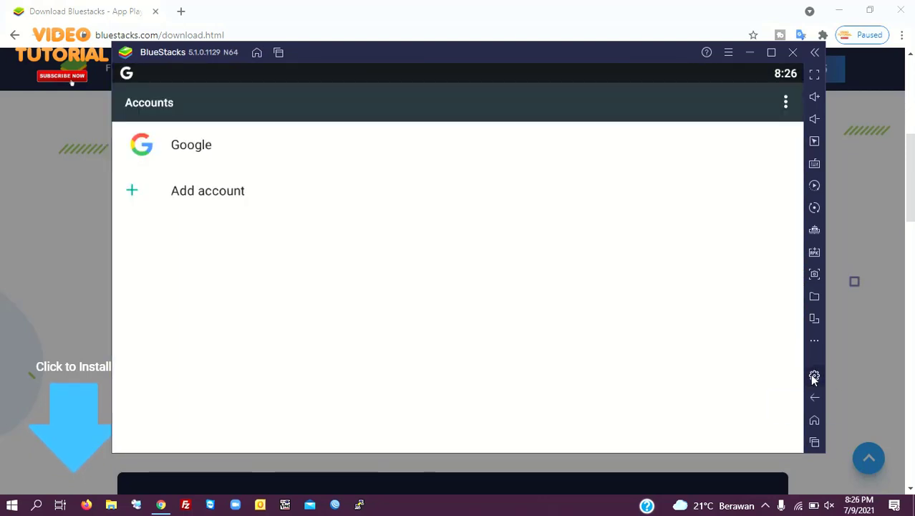
# Open the emulator's settings and examine the available CPU allocation options in the performance section
pyautogui.click(814, 376)
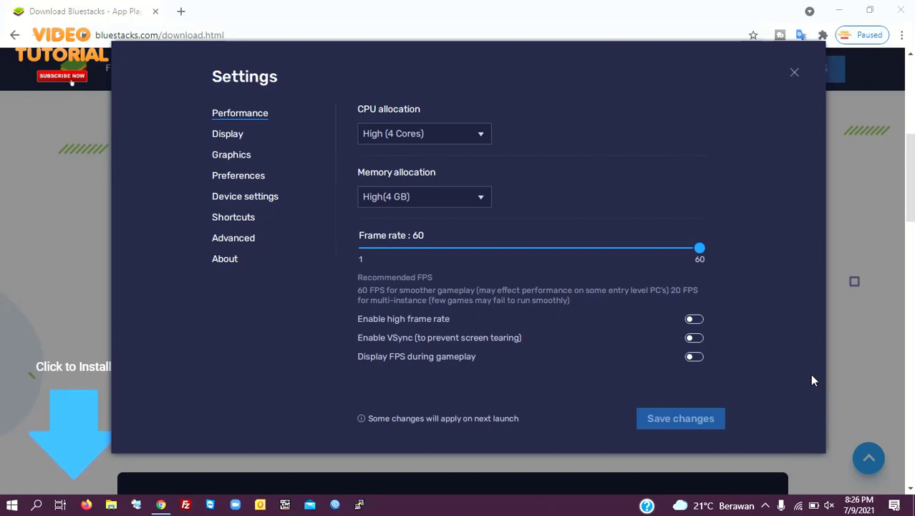
pyautogui.click(484, 135)
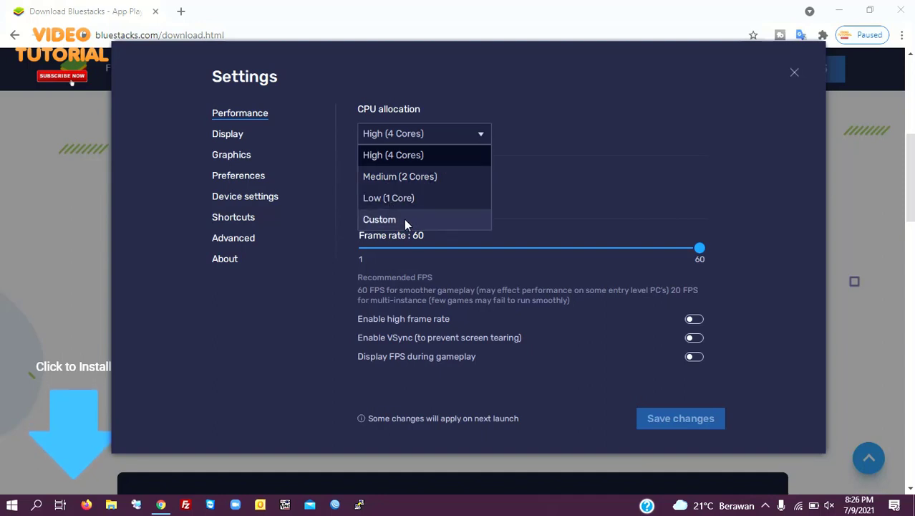
pyautogui.click(590, 178)
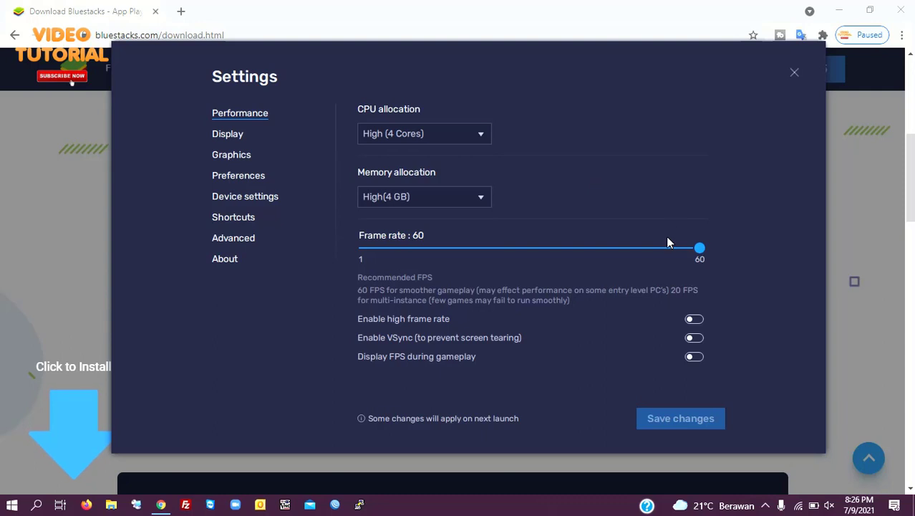
# Try the display resolutions 1920 x 1080, 2560 x 1440 and 1600 x 900, then reselect 1280 x 720
pyautogui.click(227, 135)
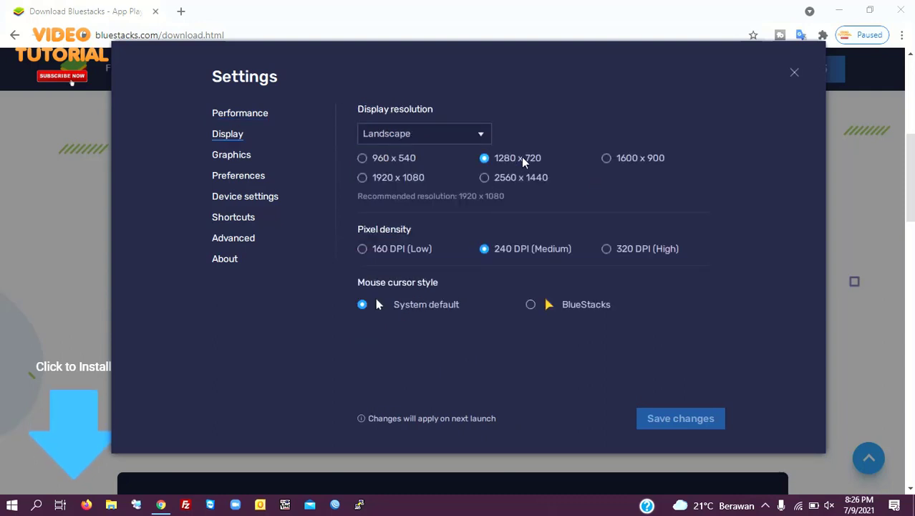
pyautogui.click(387, 177)
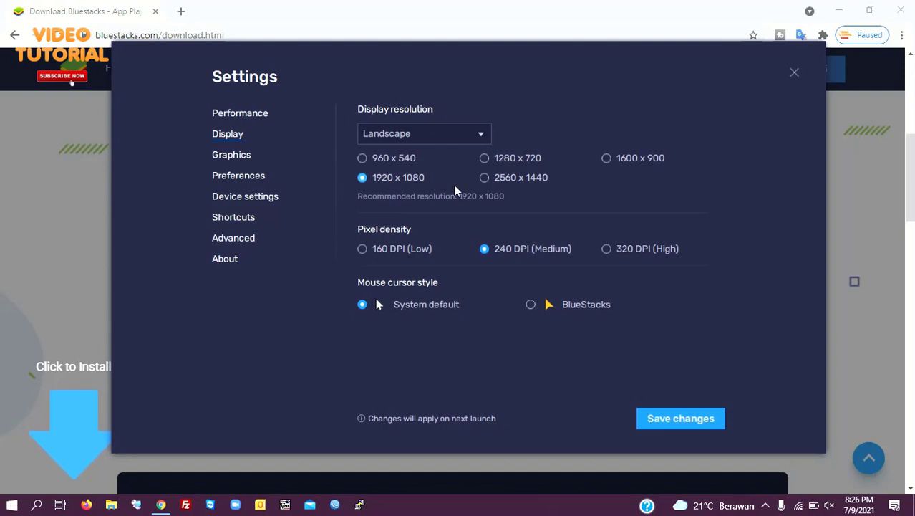
pyautogui.click(508, 180)
pyautogui.click(635, 157)
pyautogui.click(517, 158)
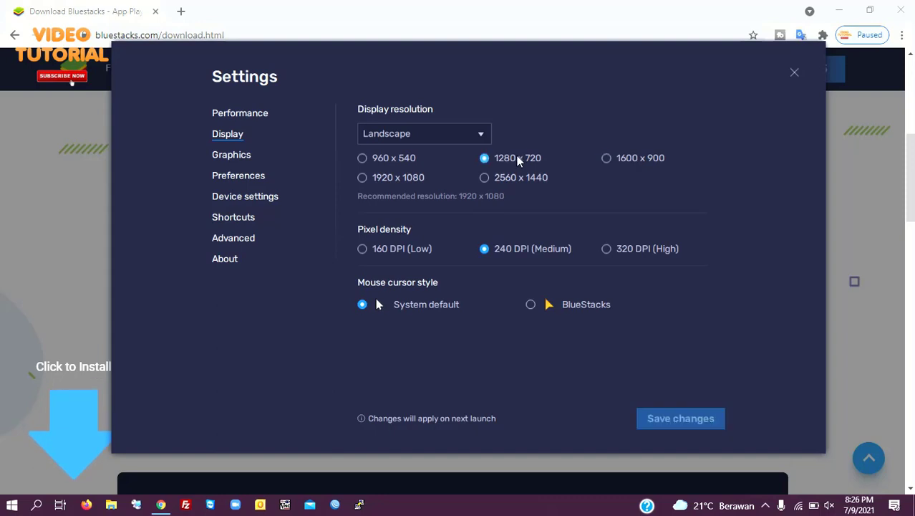
# View the graphics settings and close the emulator's settings without saving
pyautogui.click(229, 159)
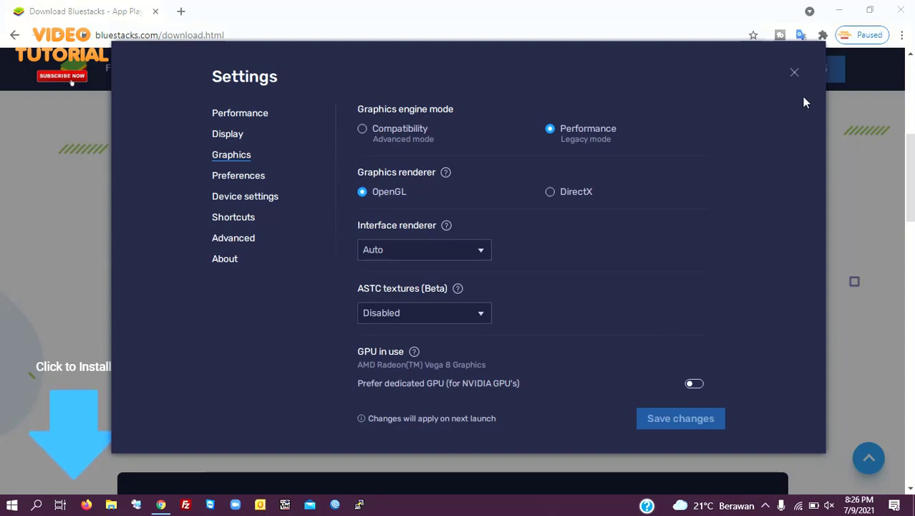
pyautogui.click(794, 74)
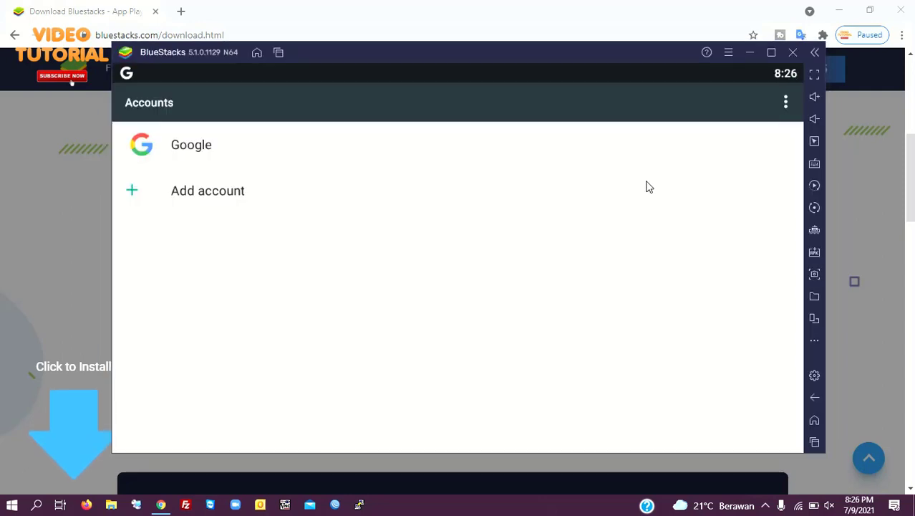
# Close the Android Settings app in the recent apps overview, check Google Play services and return to the home screen
pyautogui.click(278, 52)
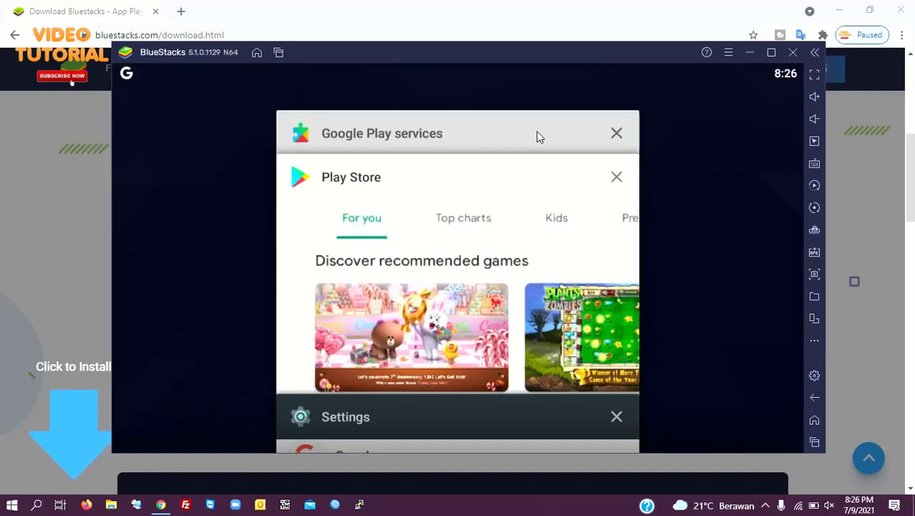
pyautogui.click(616, 417)
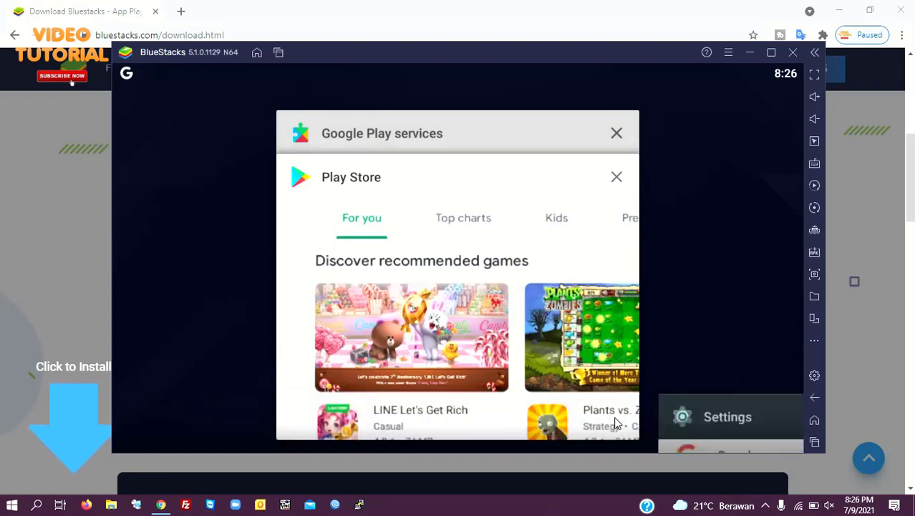
pyautogui.click(523, 136)
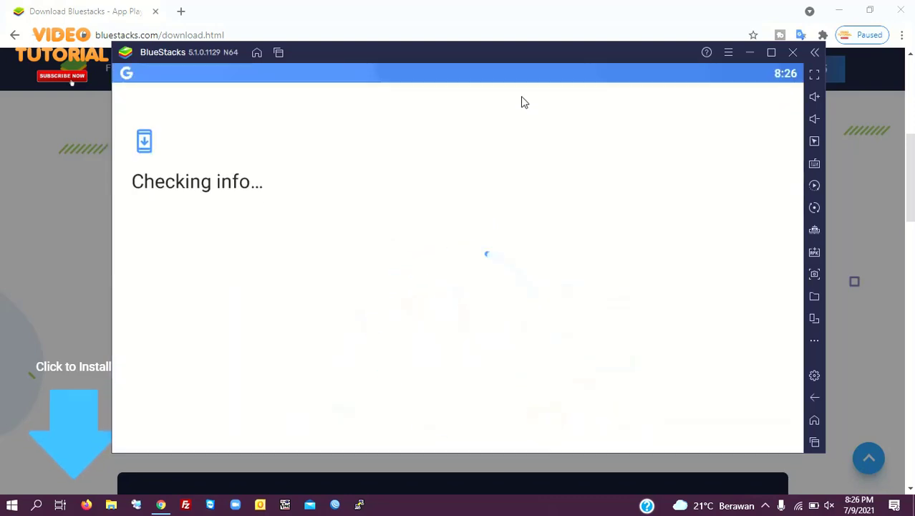
pyautogui.click(258, 54)
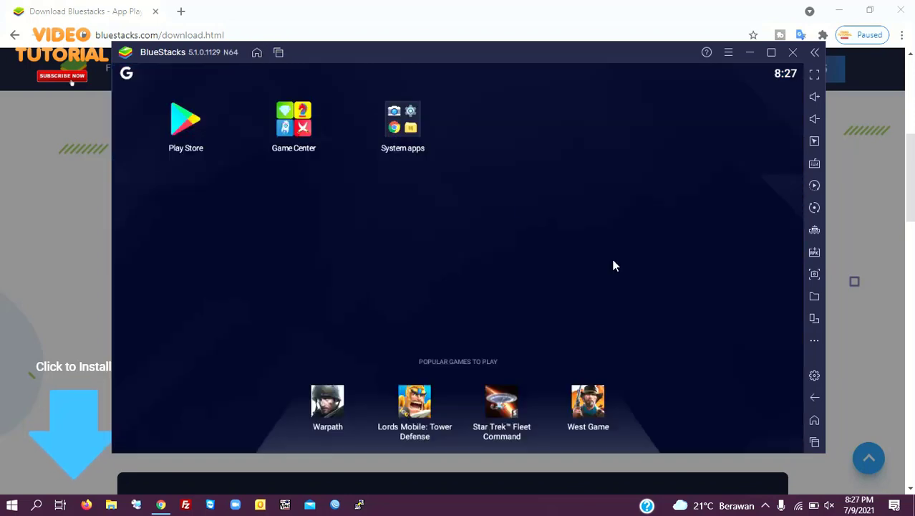
# Open the Play Store and search for "whatsapp"
pyautogui.click(200, 138)
pyautogui.click(406, 109)
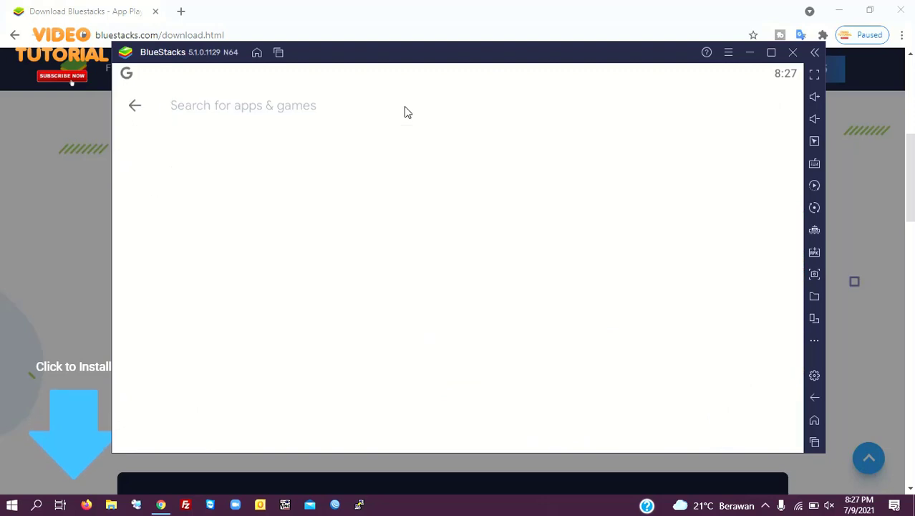
pyautogui.write('whatsa')
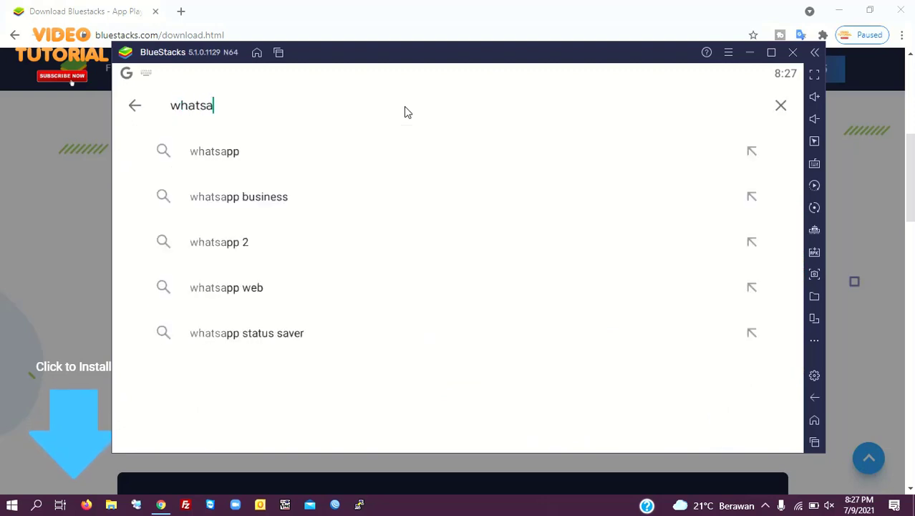
pyautogui.write('pp')
pyautogui.press('Return')
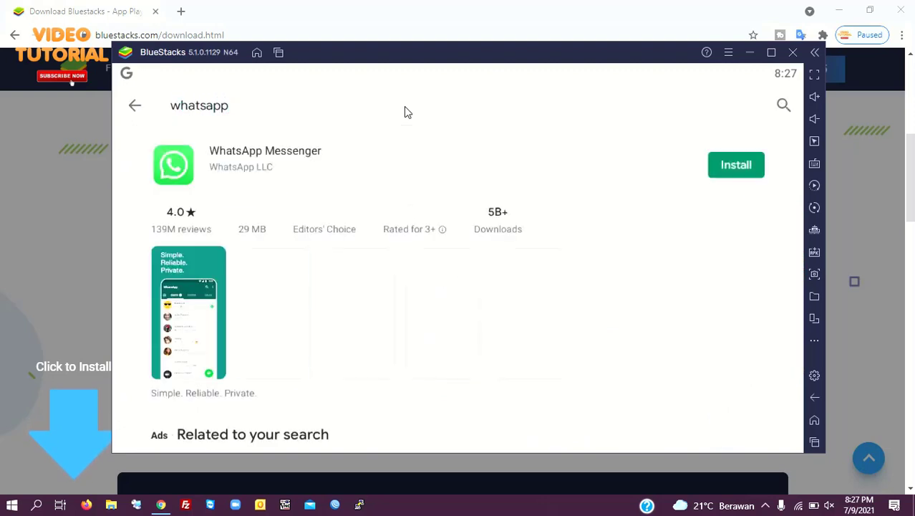
# Install WhatsApp Messenger, launch it and return to the home screen
pyautogui.click(723, 165)
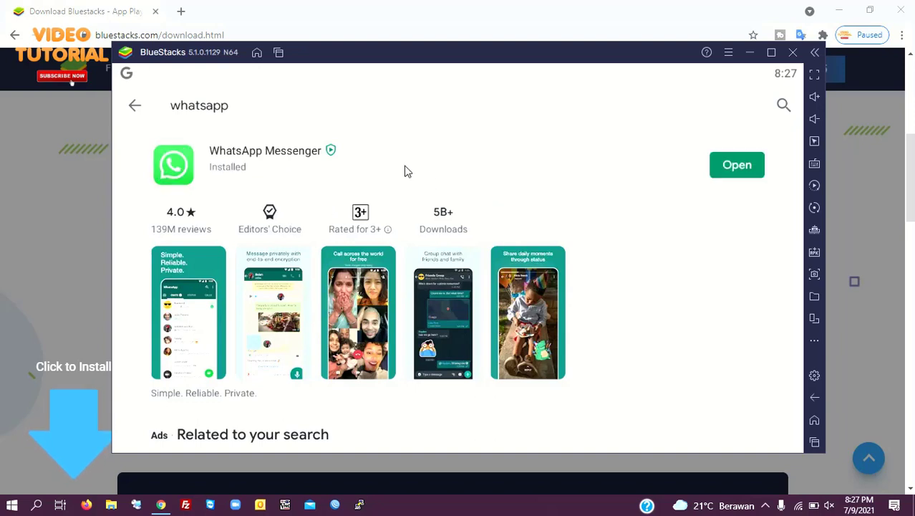
pyautogui.click(739, 172)
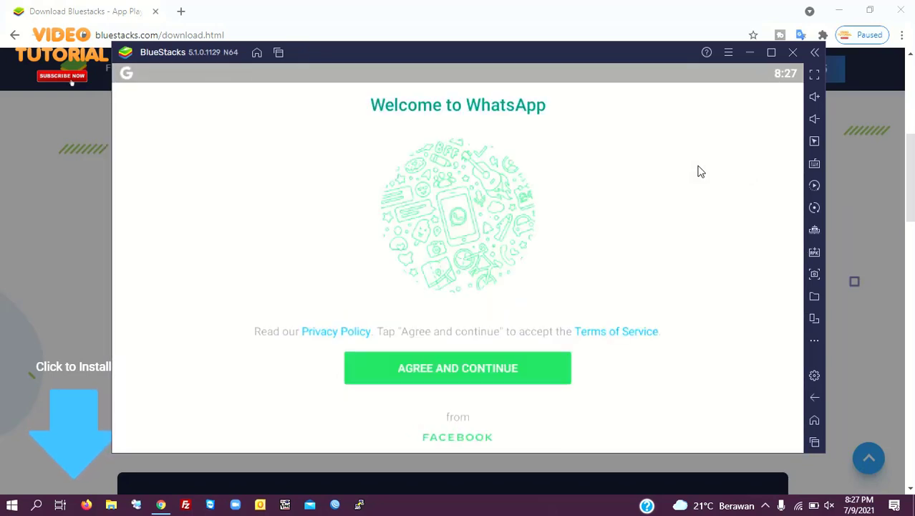
pyautogui.click(257, 53)
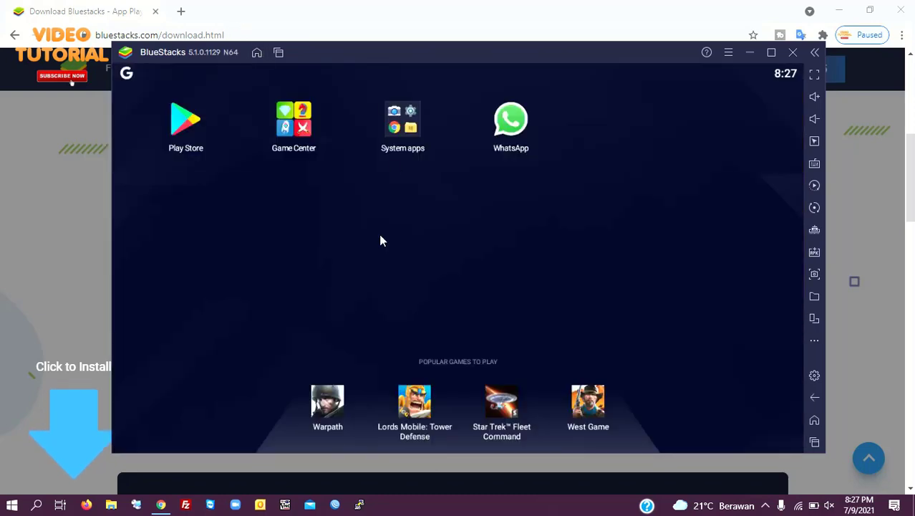